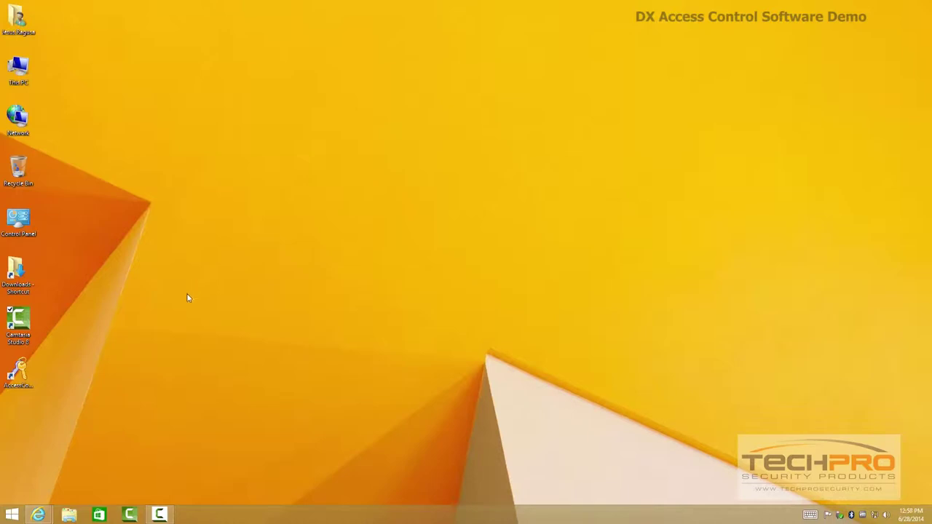
- View the DX Access Control Resources Downloads on the Security Camera King page, then close the browser
mouse_move(38, 514)
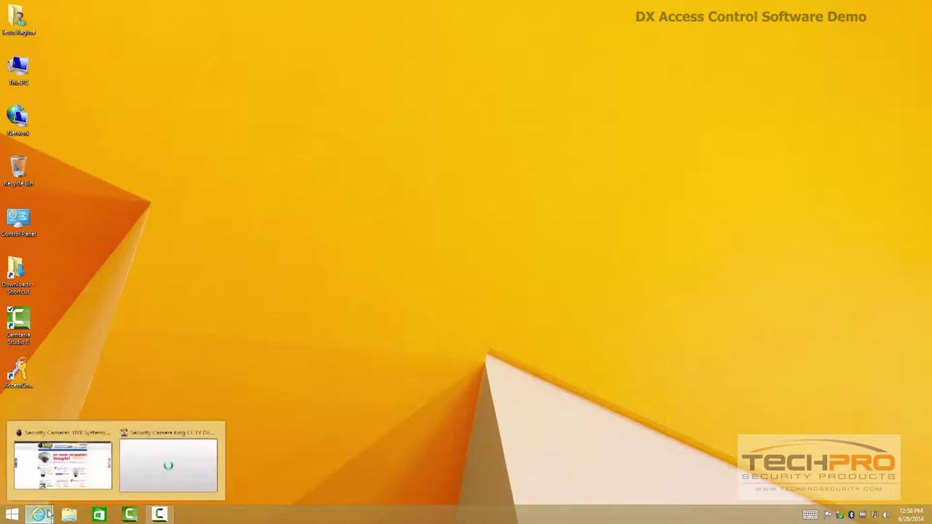
click(101, 450)
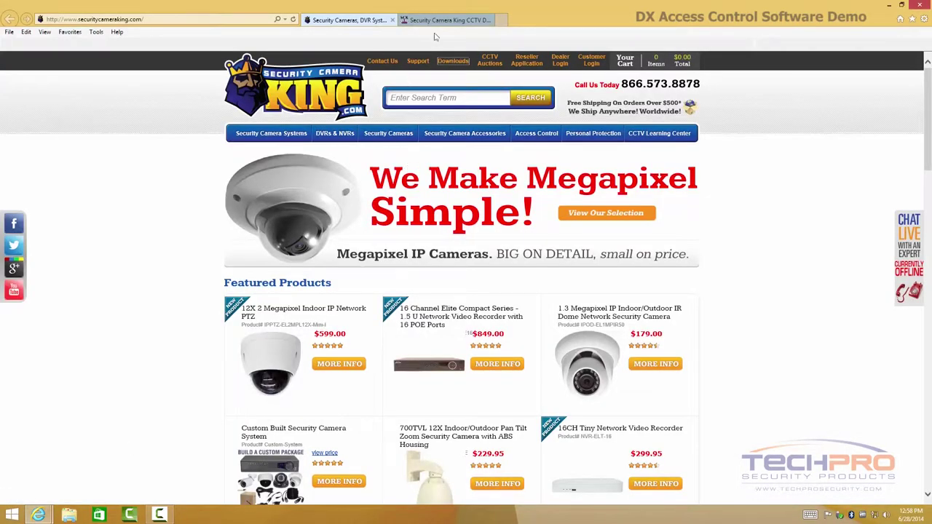
click(437, 20)
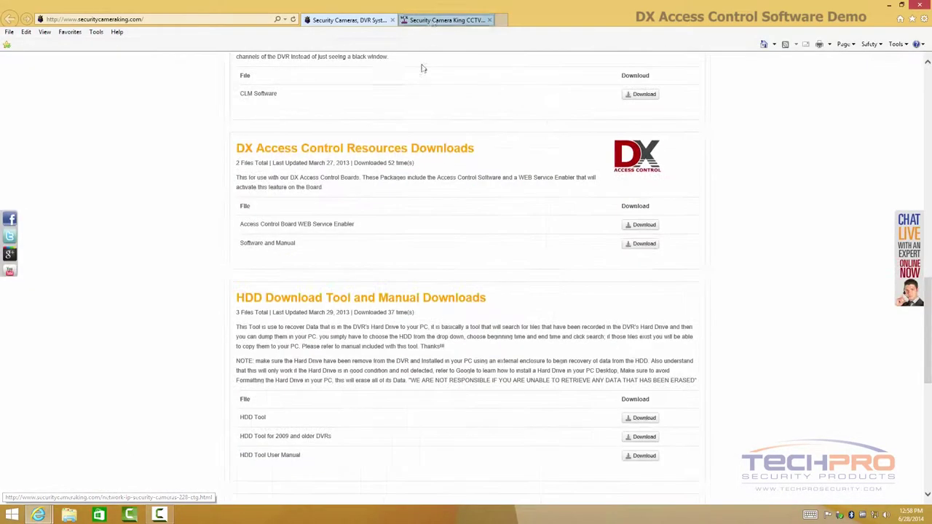
scroll(381, 210, down, 3)
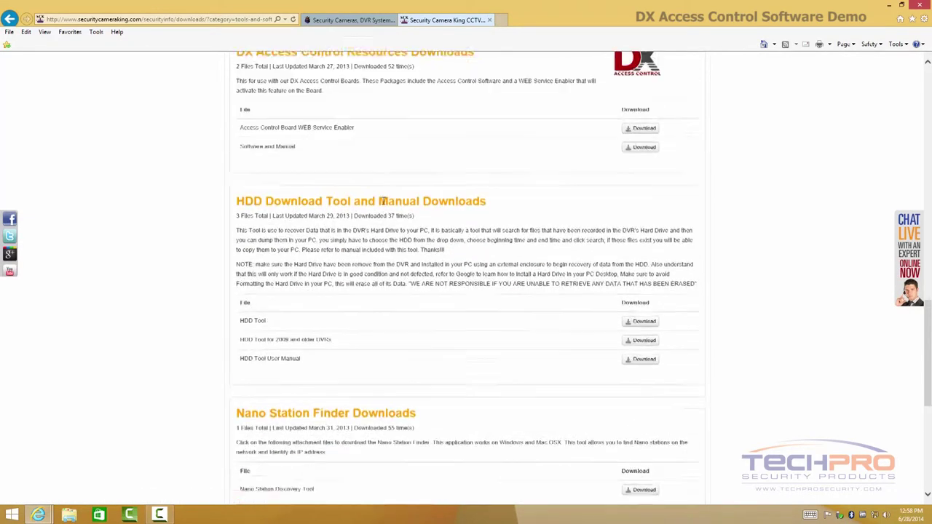
scroll(377, 183, up, 1)
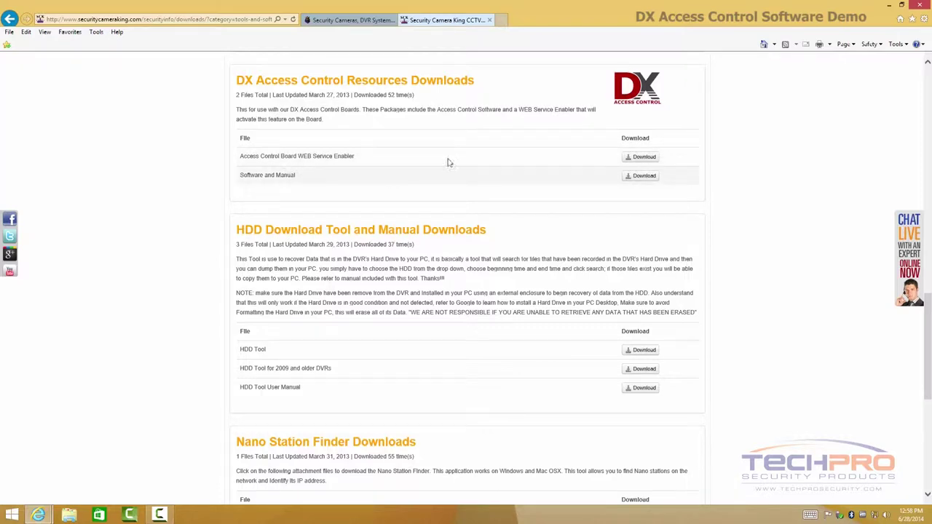
click(920, 5)
- Close all browser tabs and log into the AccessControl software with the user name and password
click(445, 261)
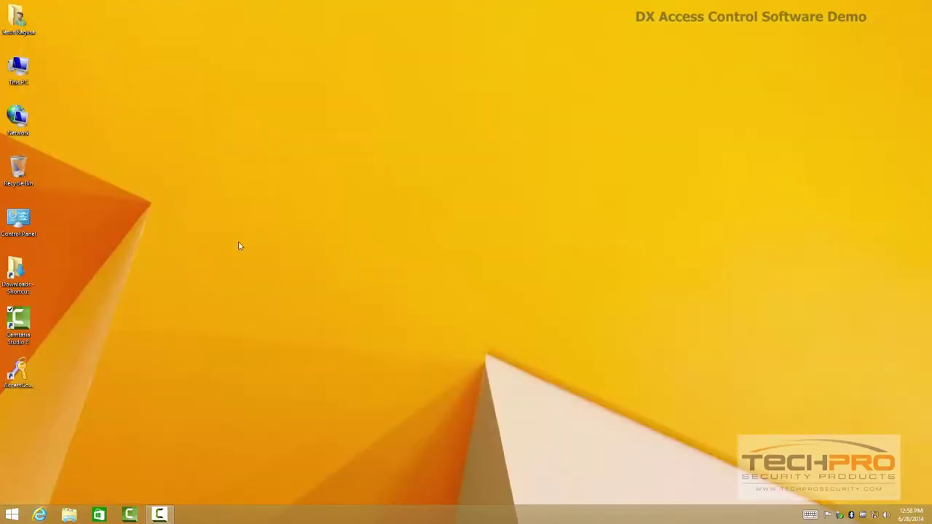
double_click(18, 372)
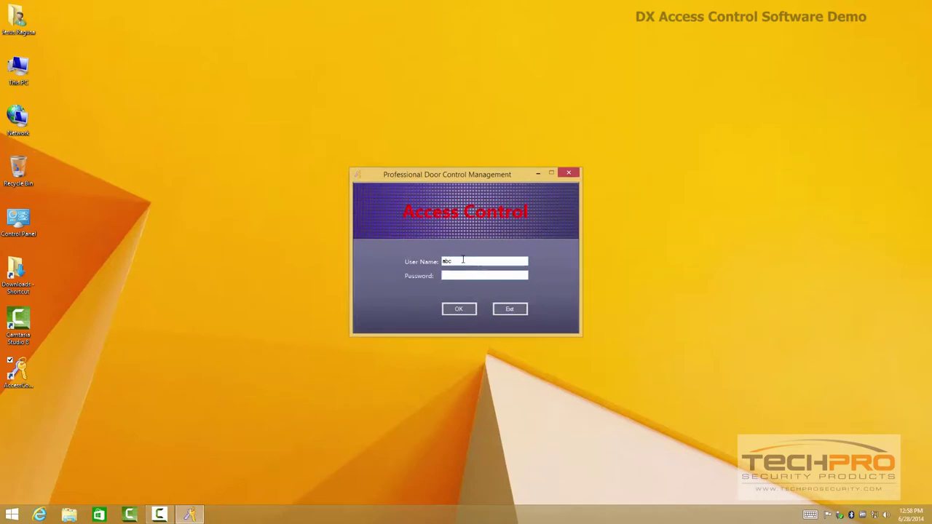
key(Return)
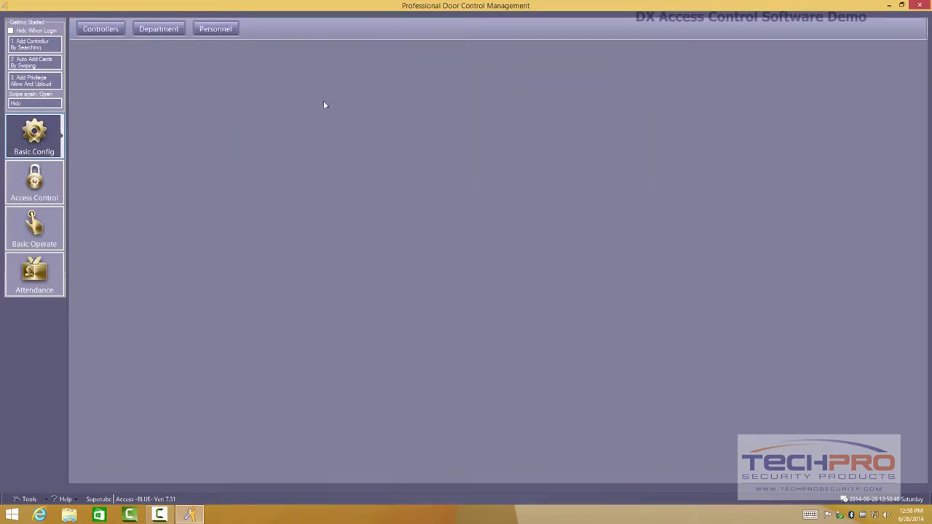
- Search the network for controllers and add the found controller to the system
click(102, 32)
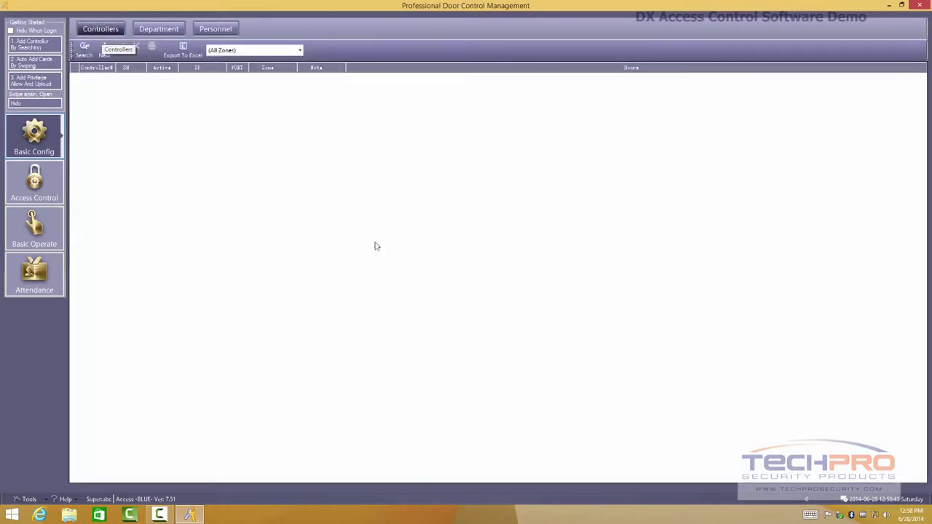
click(86, 53)
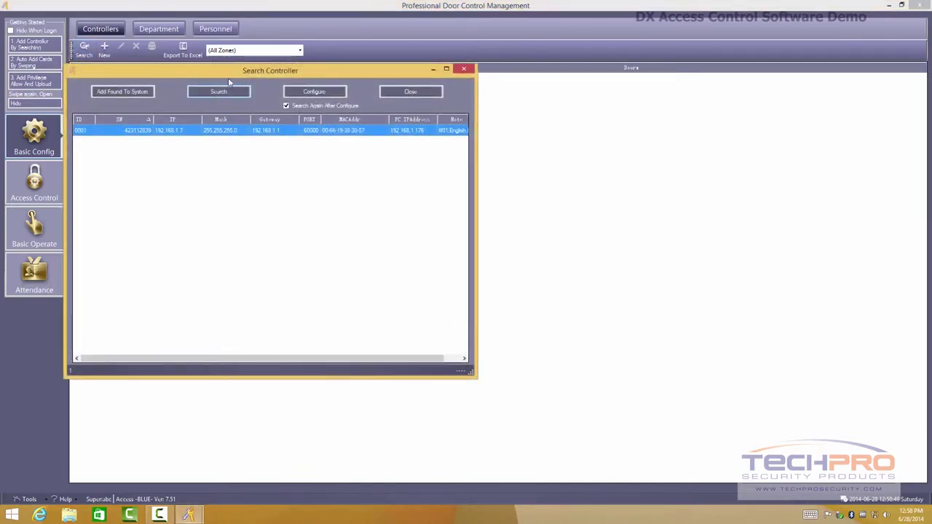
drag(228, 78, 316, 107)
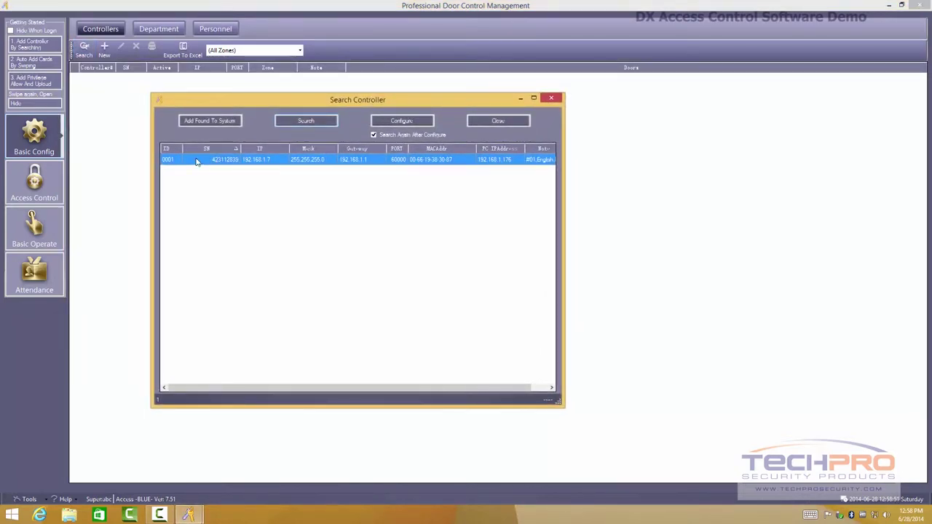
click(212, 122)
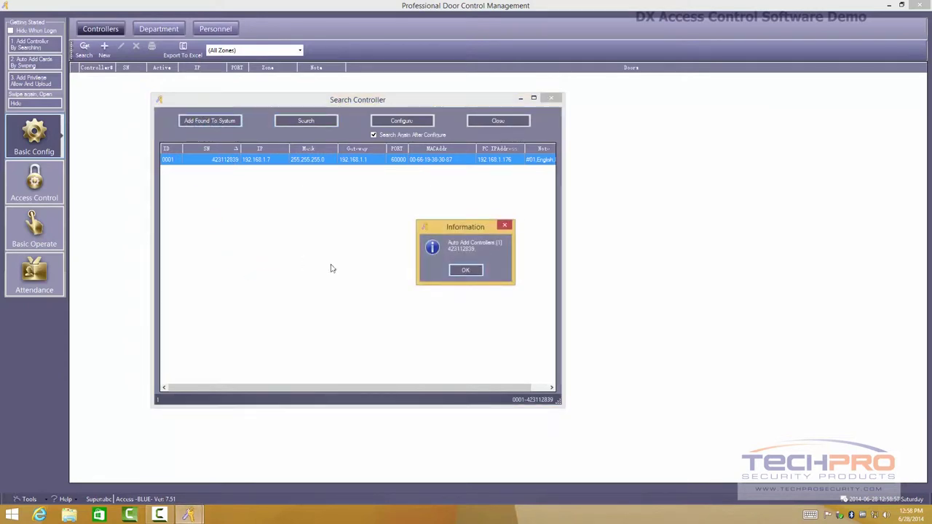
click(461, 272)
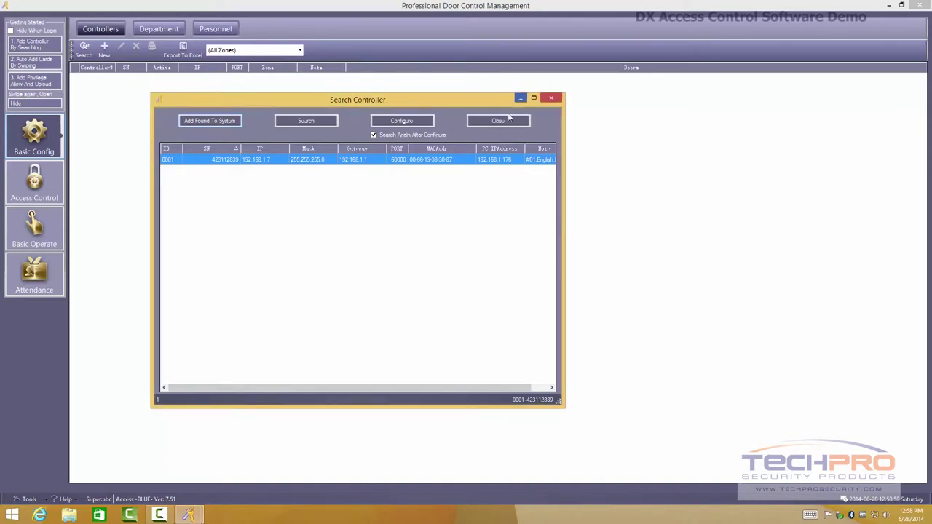
- Review the found controller's IP settings without changes, then close the search window
click(388, 123)
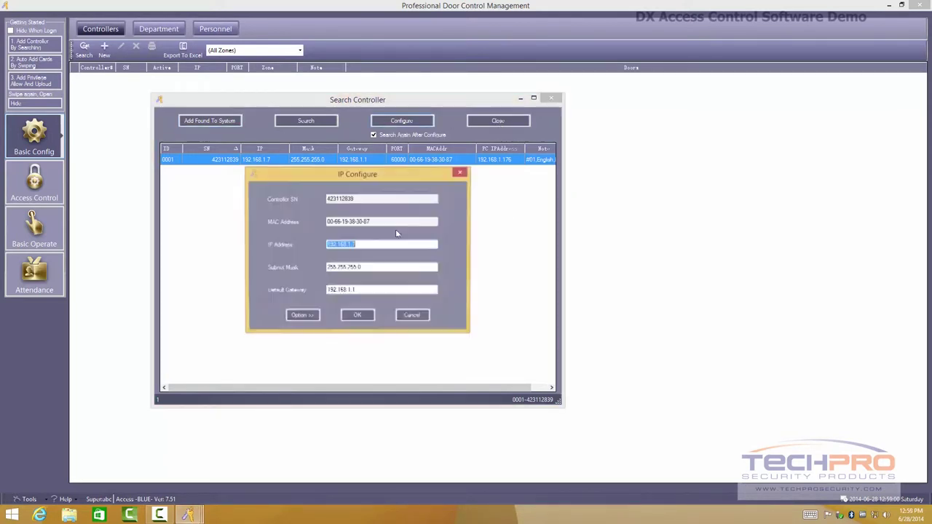
click(407, 318)
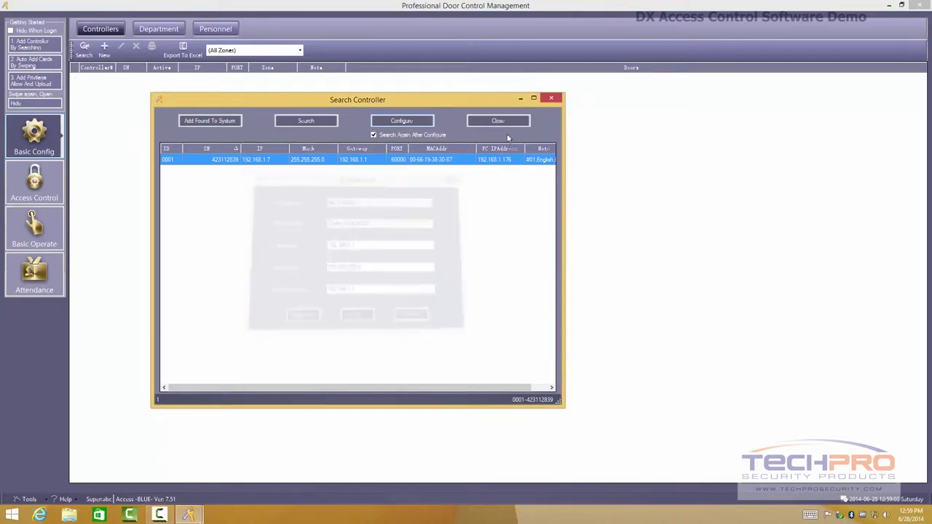
click(502, 123)
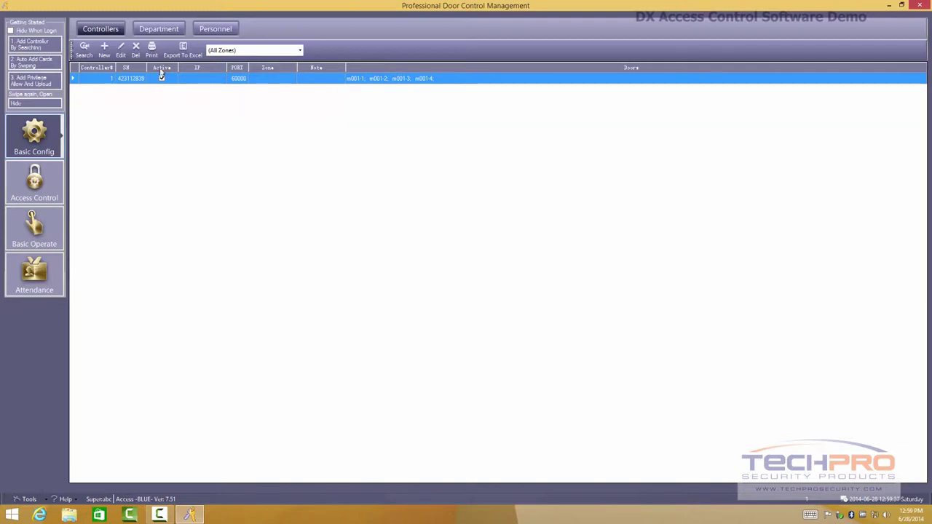
- Cancel adding a top-level department in the Department list and switch to the Personnel list
click(164, 30)
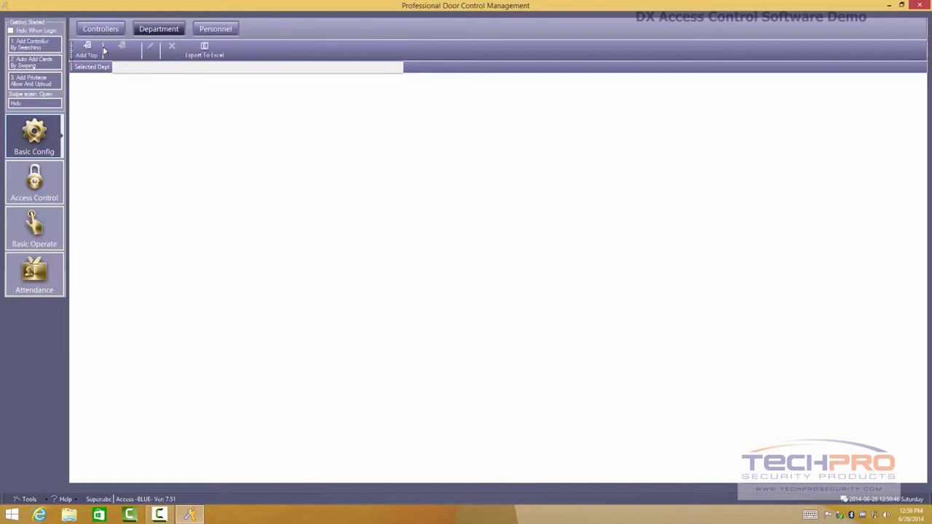
click(85, 50)
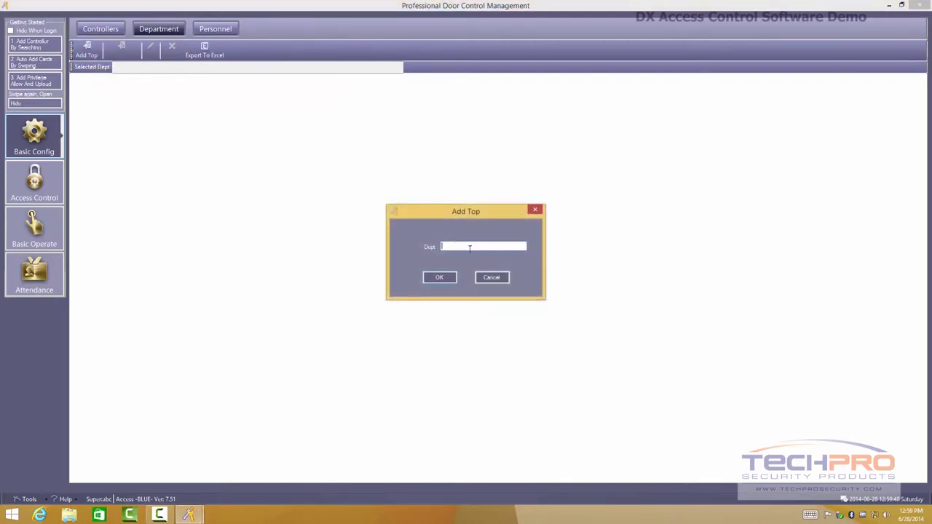
click(481, 275)
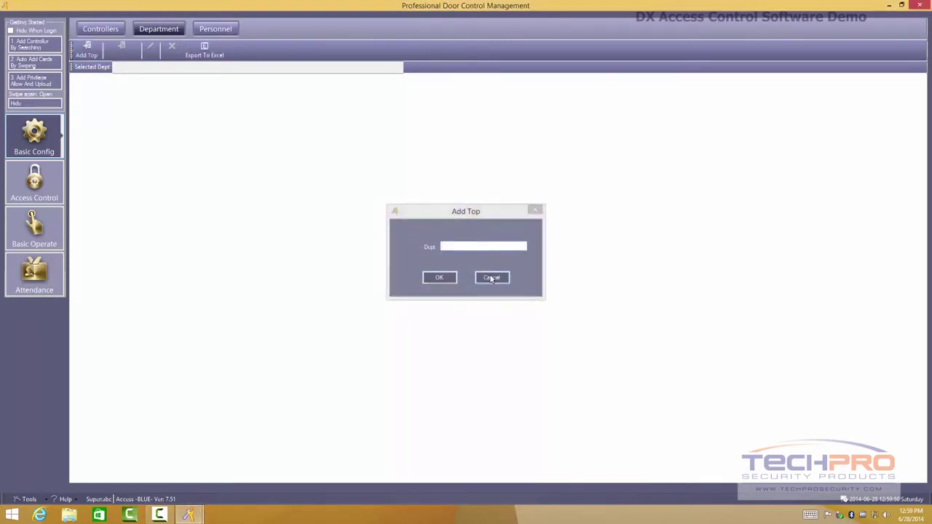
click(216, 29)
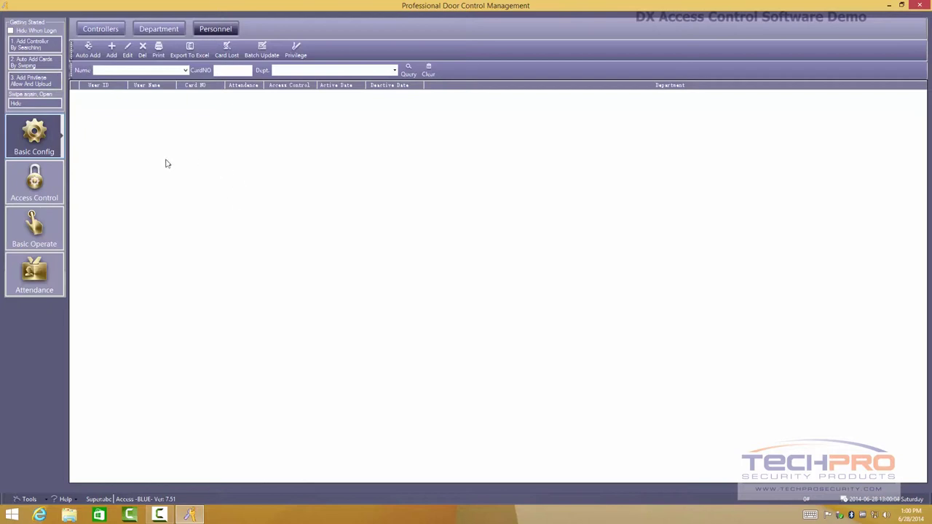
click(87, 52)
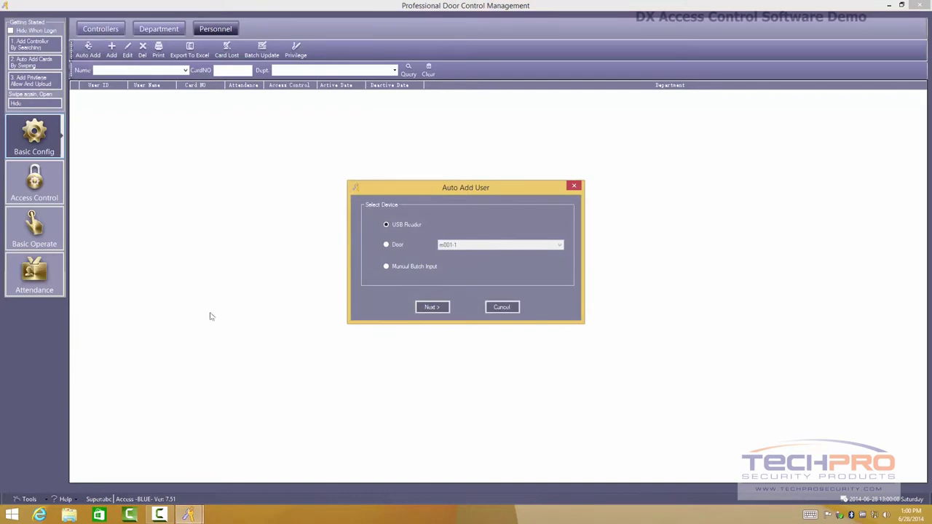
click(435, 309)
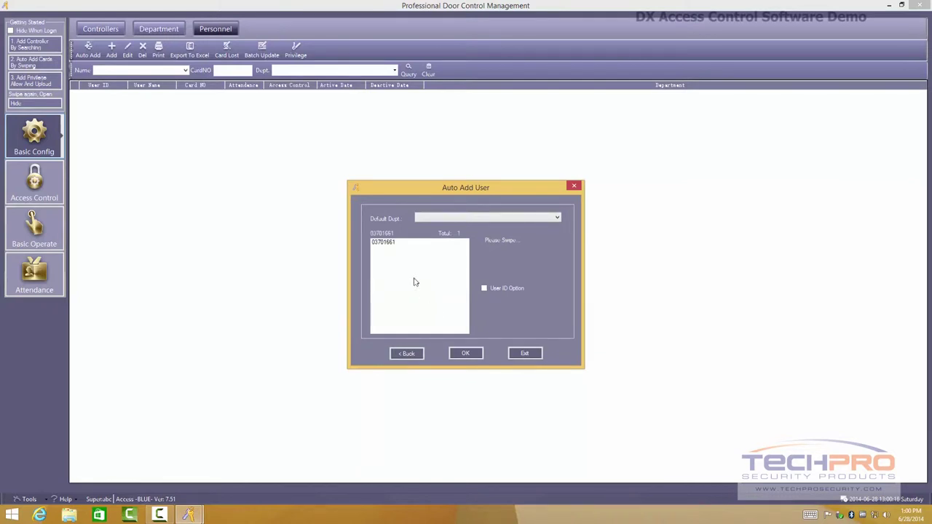
click(378, 246)
click(471, 219)
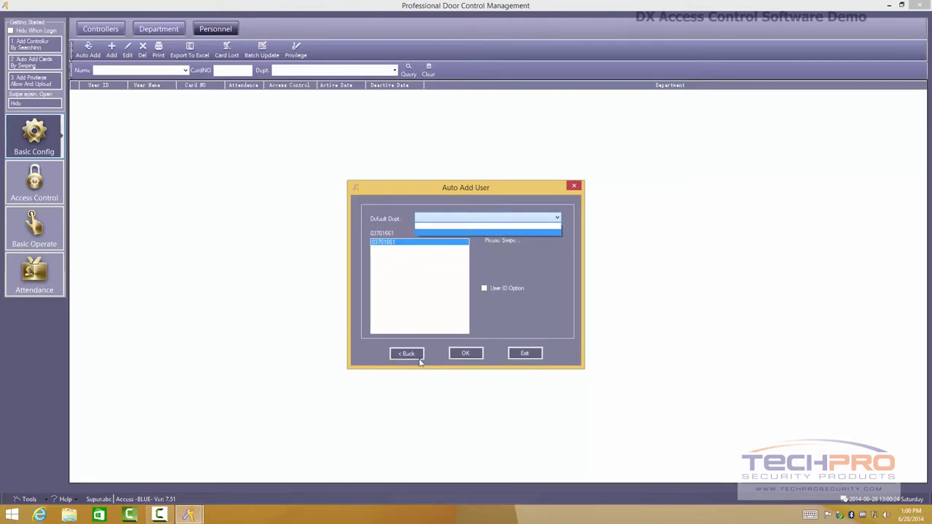
click(526, 354)
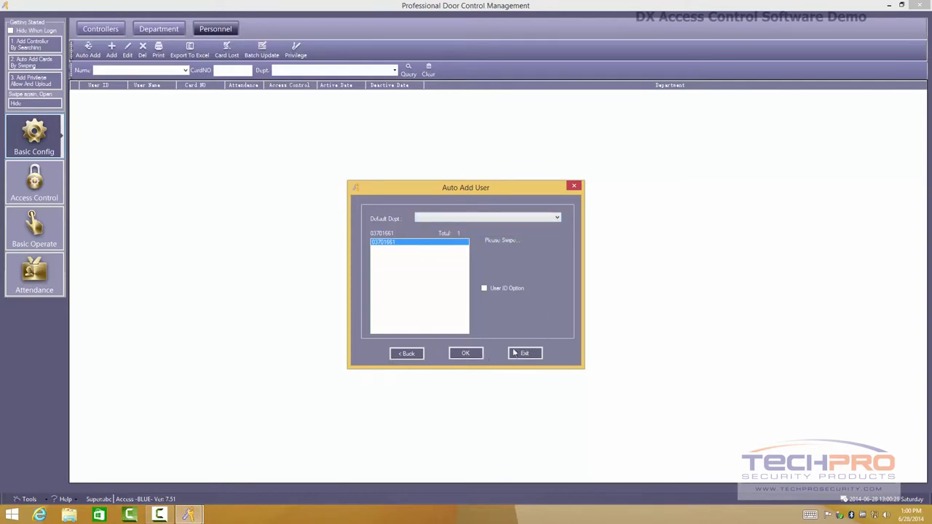
click(516, 353)
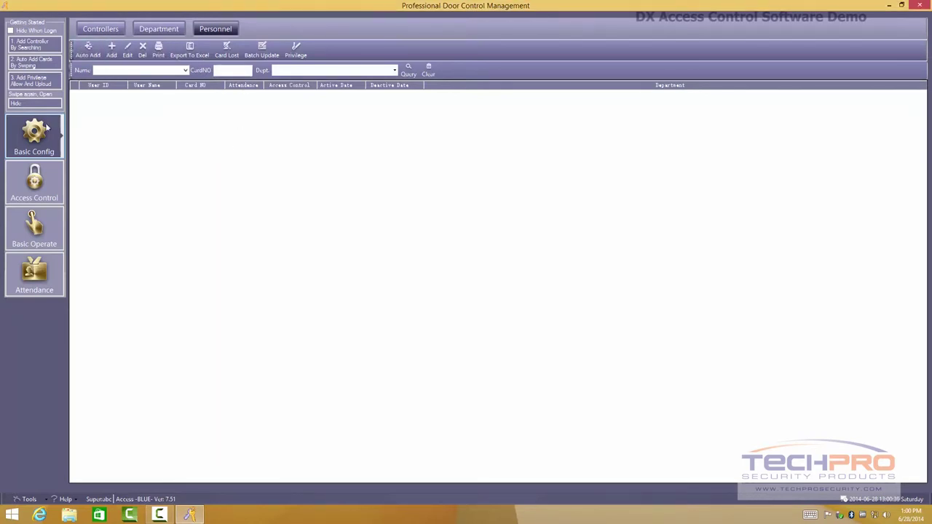
- Open Access Control's Access Privilege page and its assignment window for doors m001-1 to m001-4
click(20, 181)
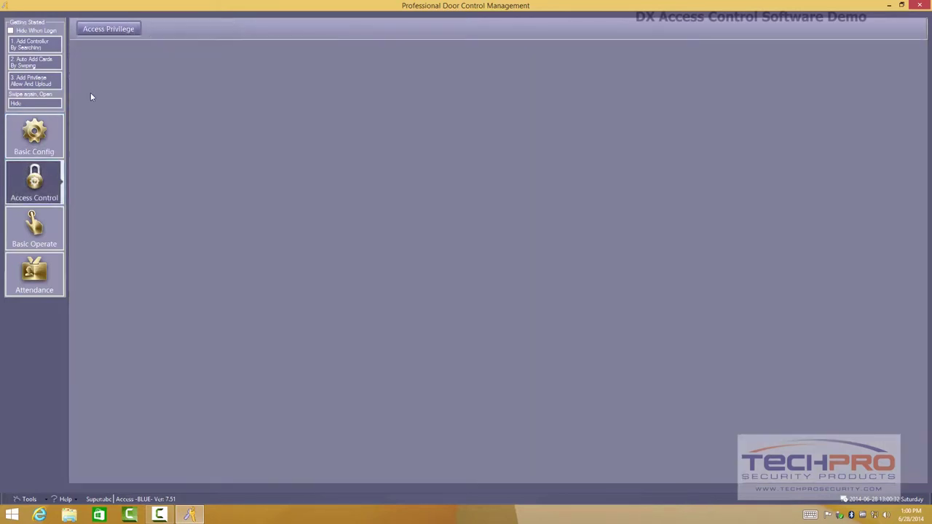
click(109, 30)
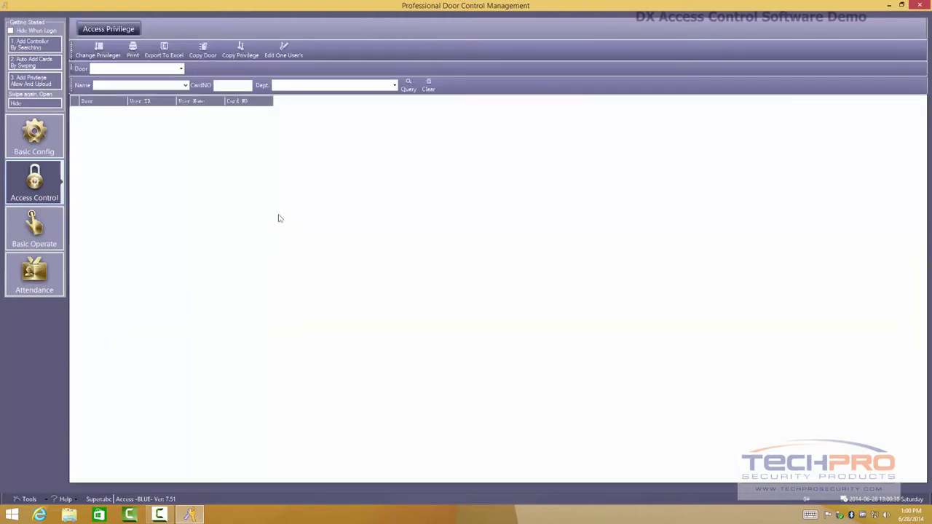
click(117, 55)
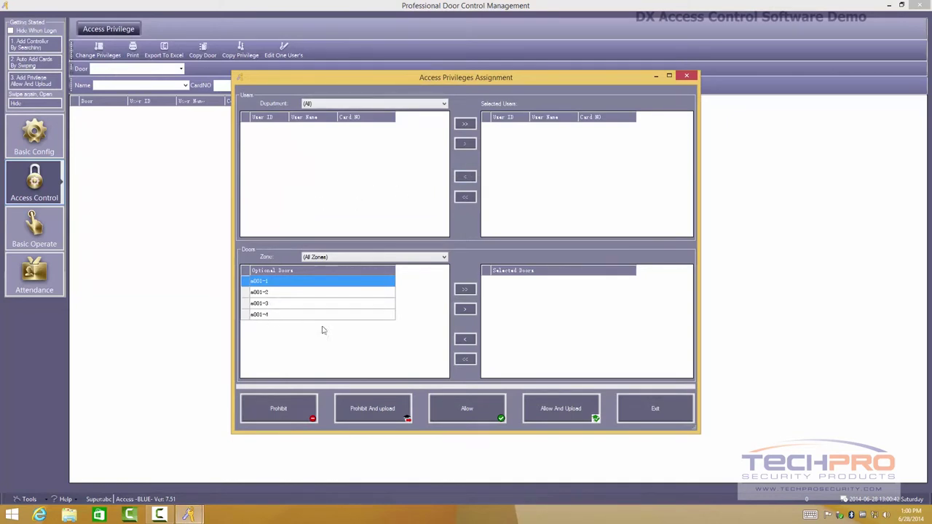
- Browse doors m001-1 to m001-4 in Optional Doors, close the assignment window, and open the Basic Operate console
click(271, 292)
click(269, 303)
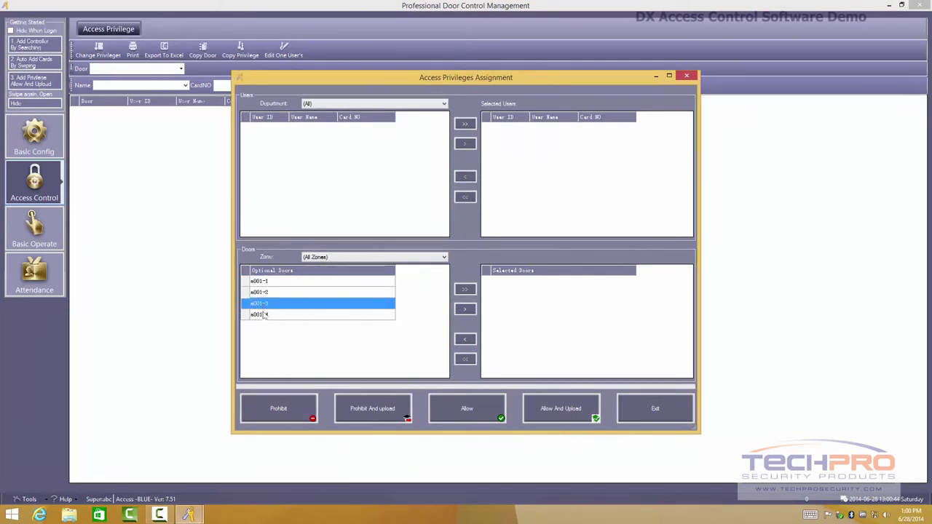
click(269, 314)
click(266, 303)
click(268, 292)
click(266, 281)
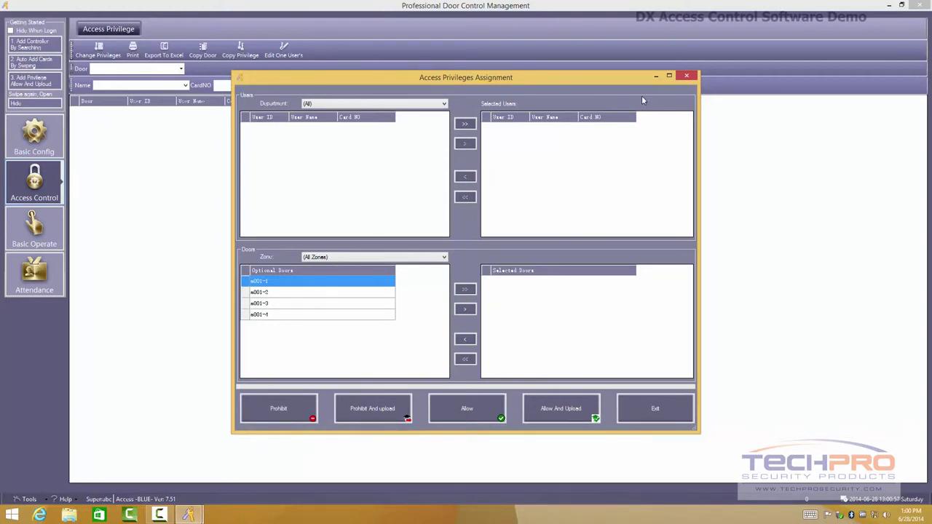
click(686, 76)
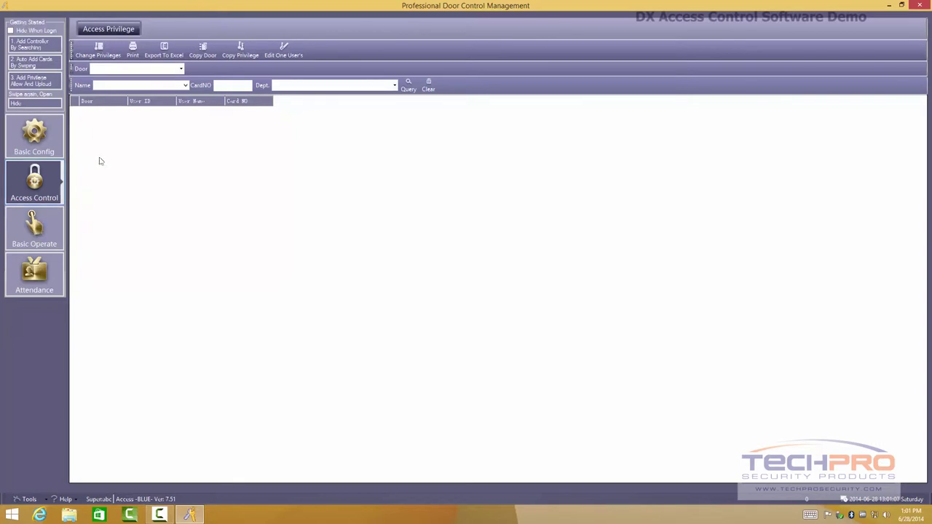
click(31, 228)
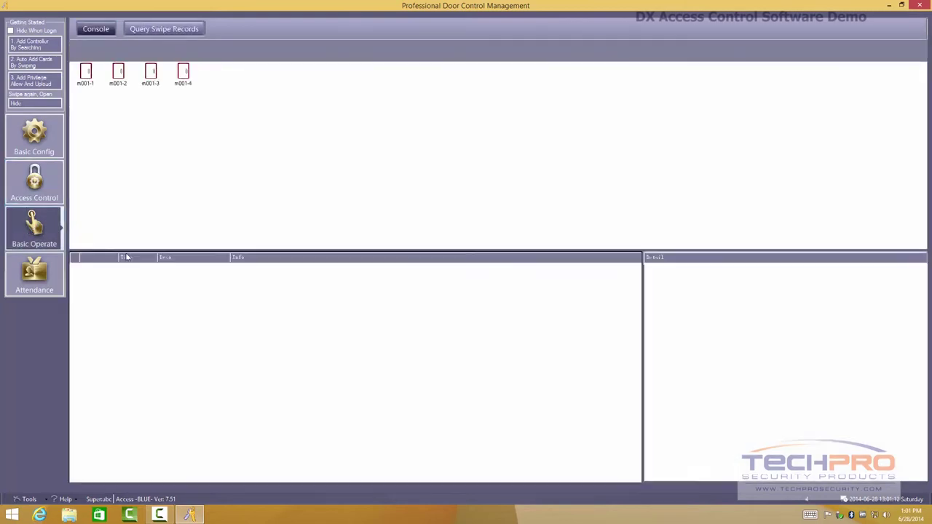
- Select all four controllers m001-1 to m001-4 and start monitoring them
click(88, 75)
click(118, 72)
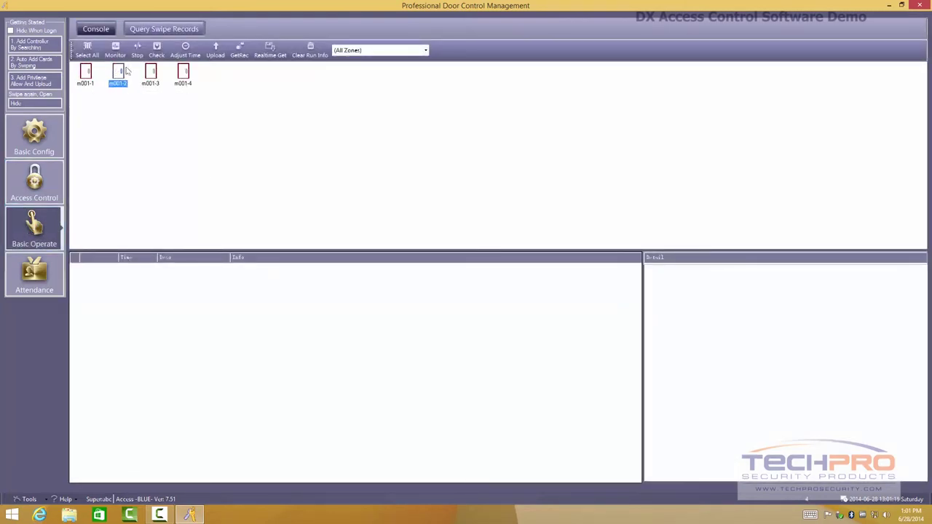
click(151, 73)
click(185, 72)
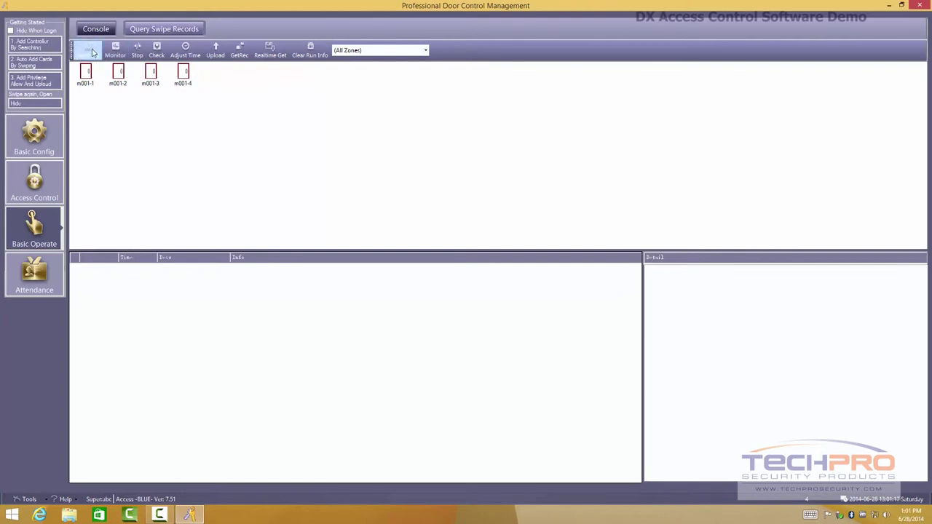
click(87, 50)
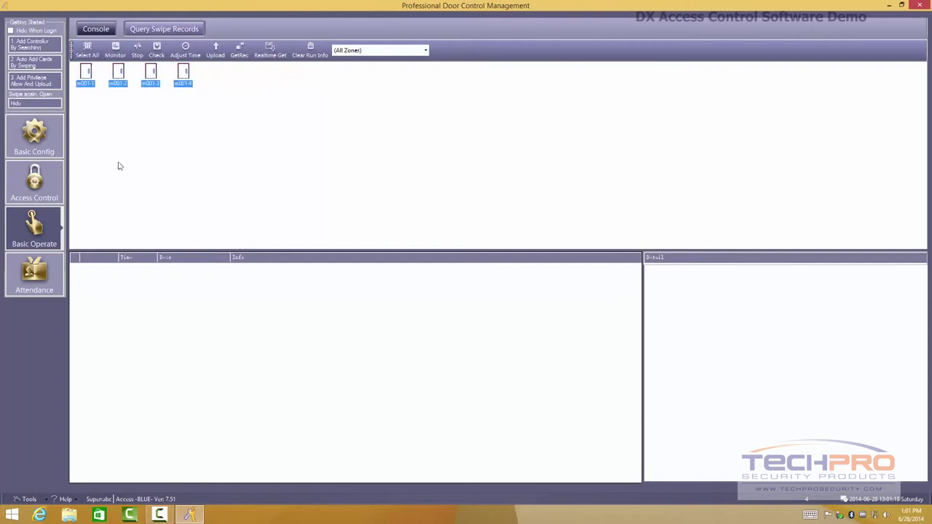
click(115, 50)
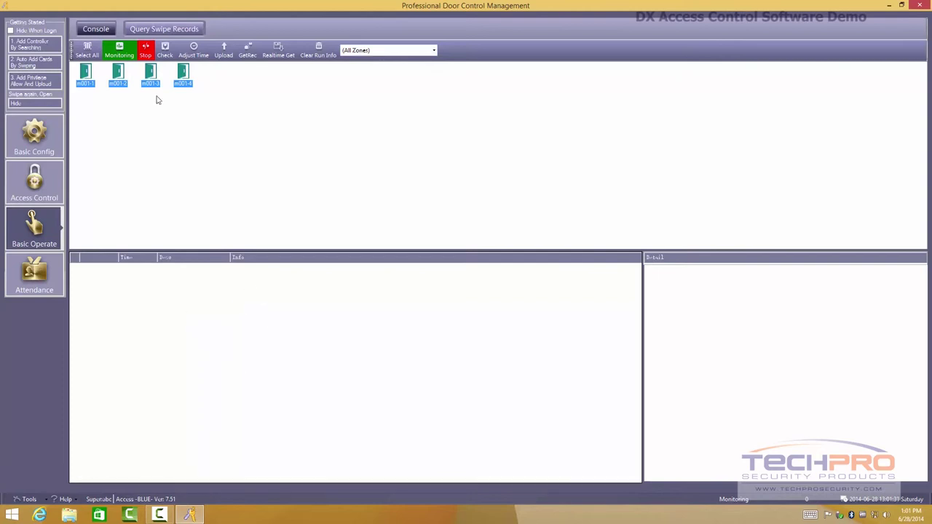
- Run a status check, synchronise the controllers' clocks, and bring up Upload Option
click(166, 50)
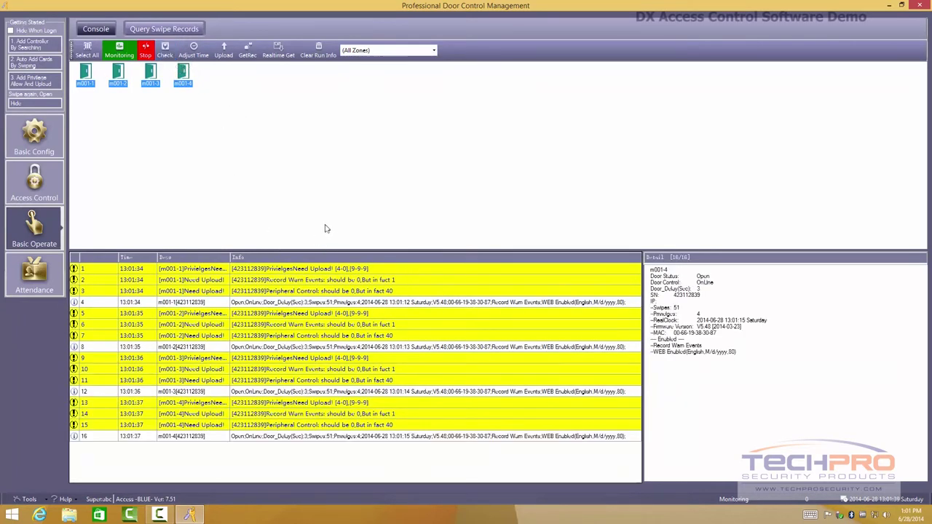
click(193, 49)
click(457, 268)
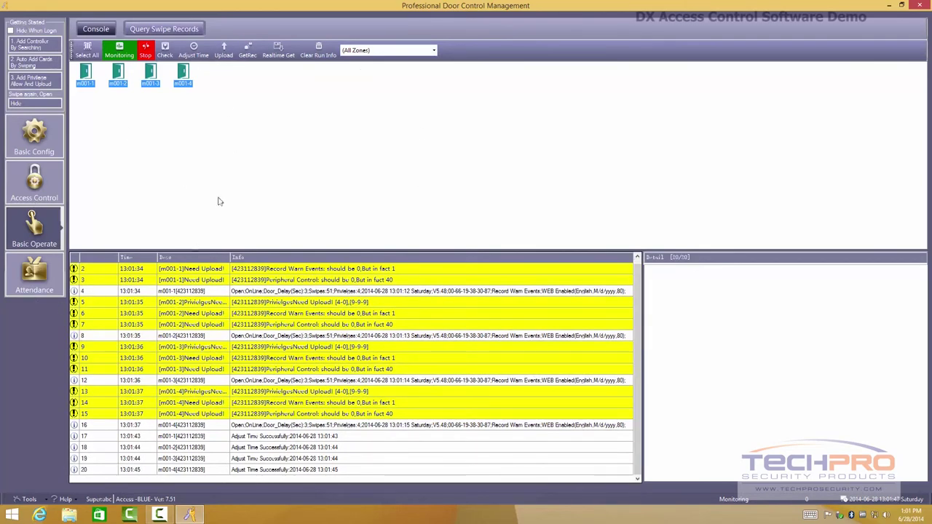
click(225, 55)
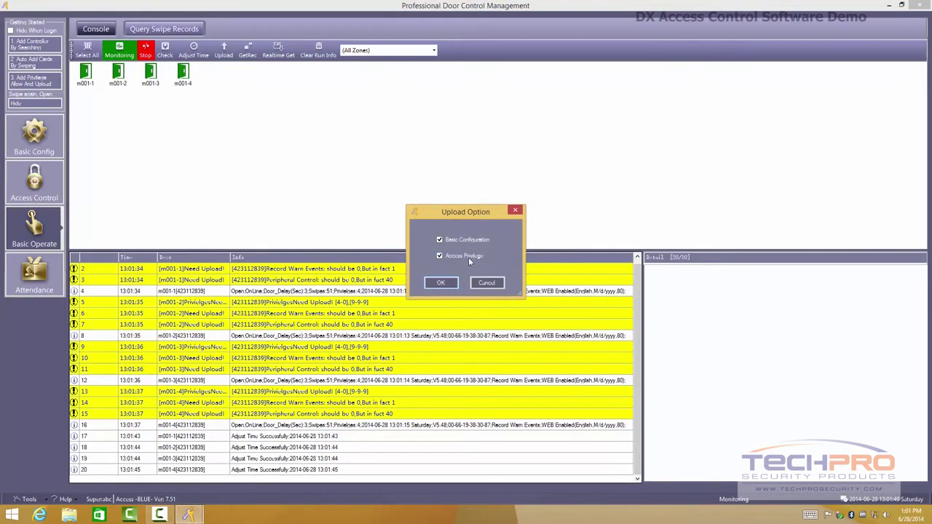
- Close Upload Option without uploading, fetch swipe records from all controllers, and start real-time record getting
click(510, 203)
click(514, 210)
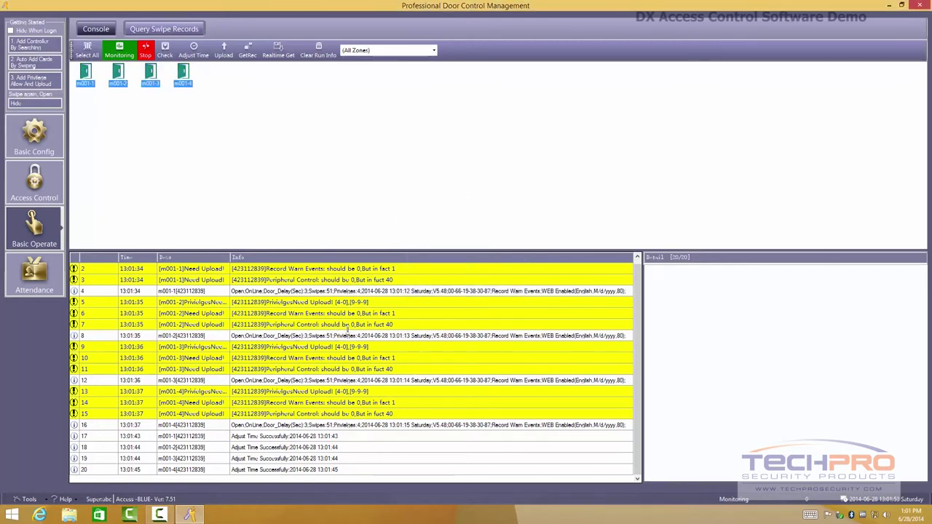
click(247, 49)
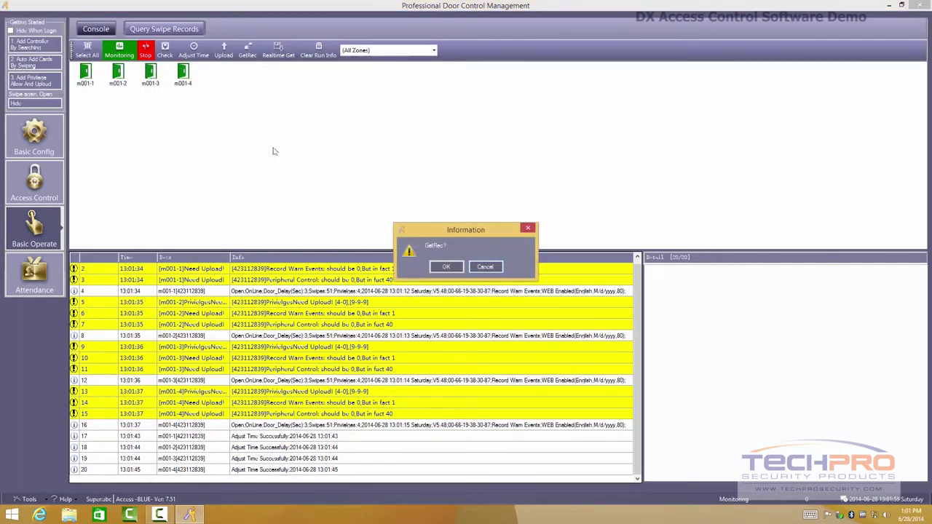
click(446, 268)
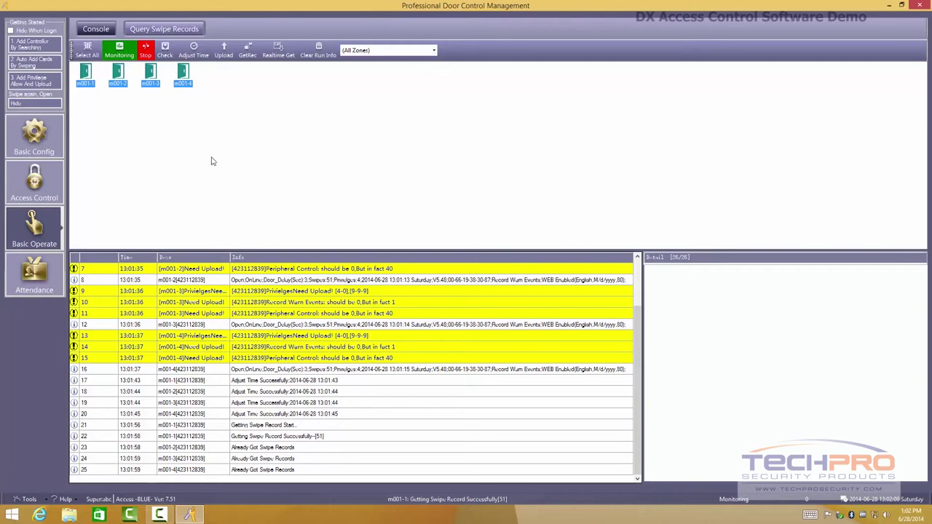
click(278, 50)
click(446, 267)
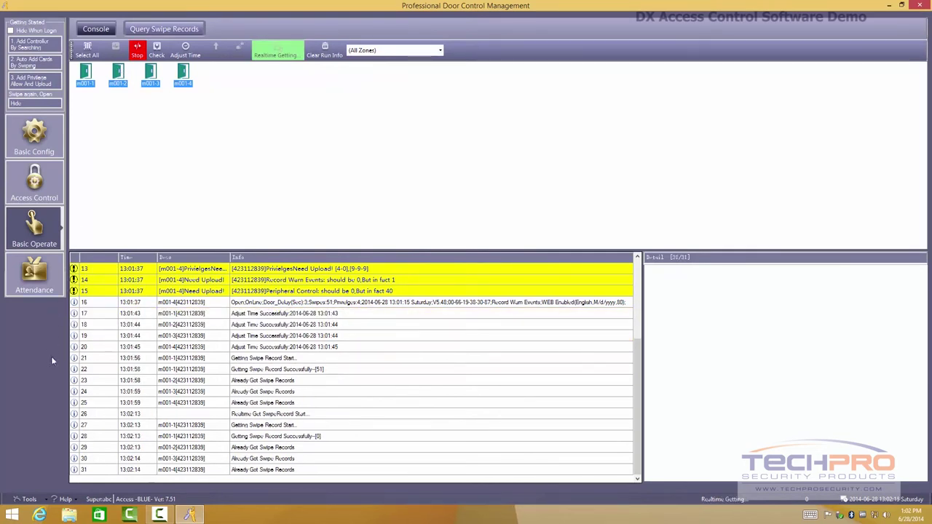
click(44, 501)
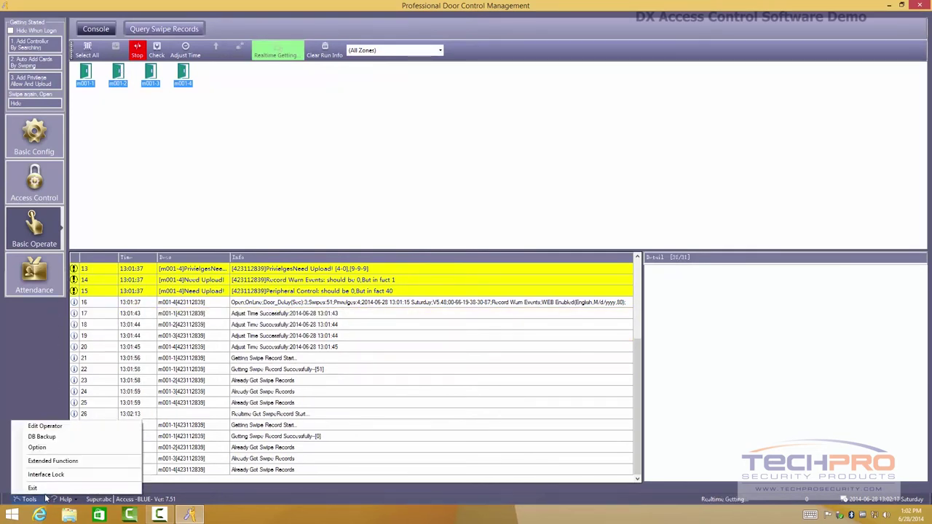
- Unlock Extended Functions with its password, stop real-time getting, and confirm the Extended Functions settings
click(53, 461)
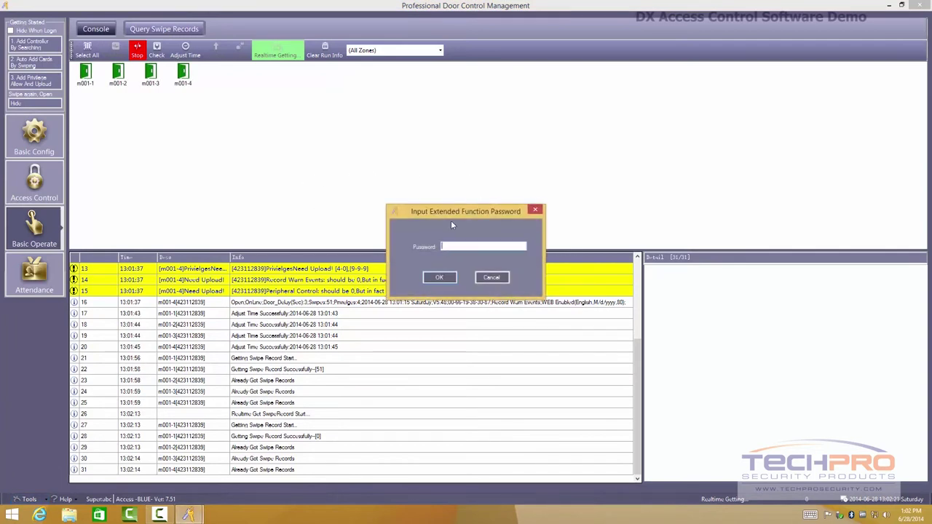
text(123)
click(437, 278)
click(136, 50)
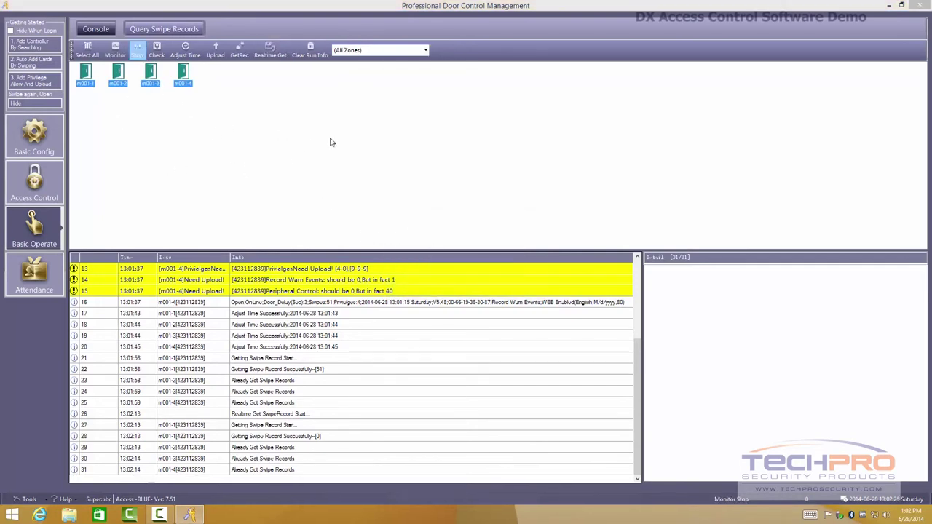
key(ctrl+shift+f)
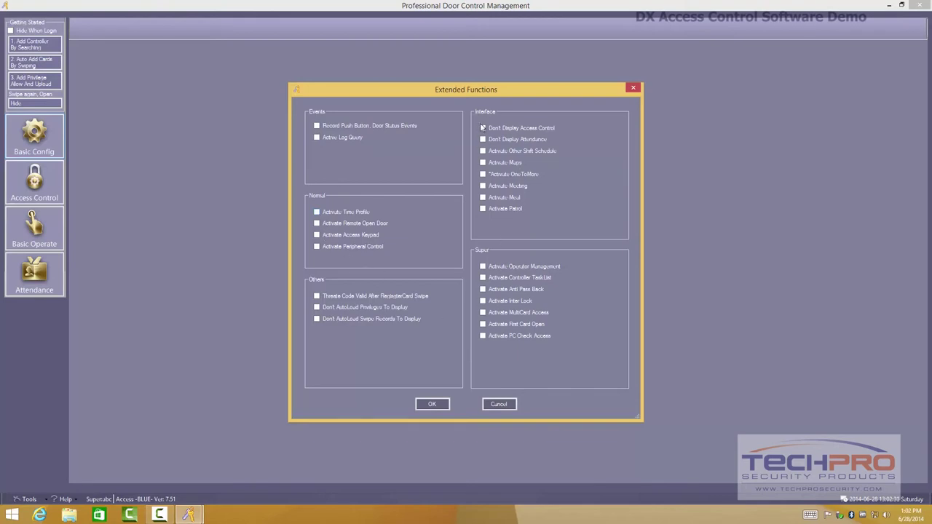
click(444, 403)
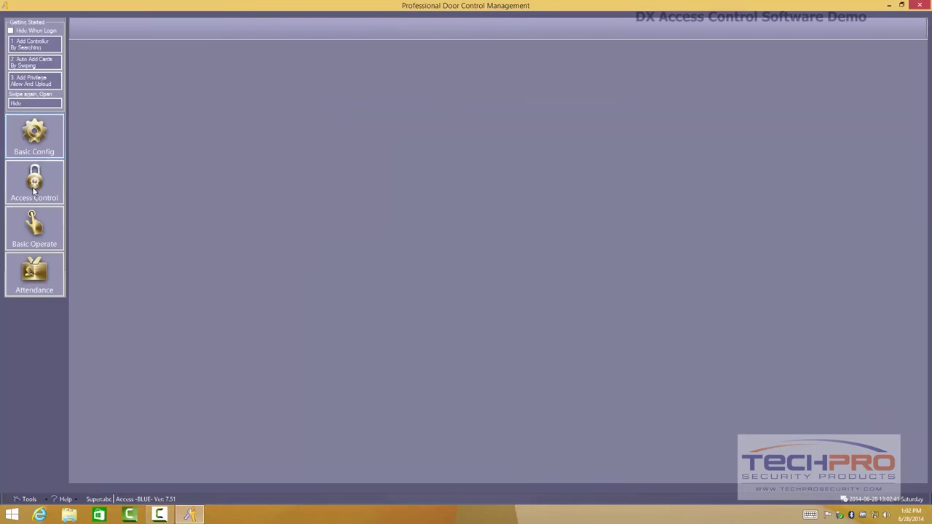
- Load the attendance report, then review the Normal Shift Rules (on duty 08:30, off duty 17:30)
click(44, 279)
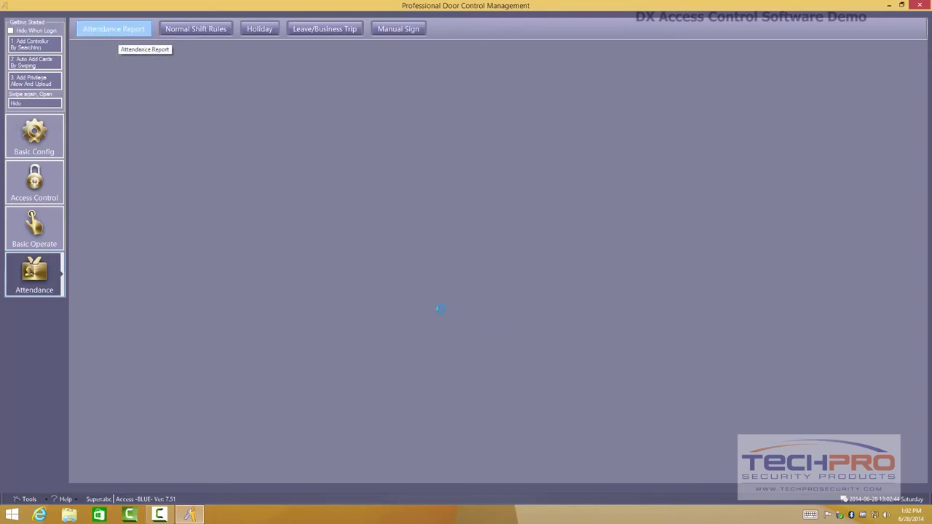
click(467, 279)
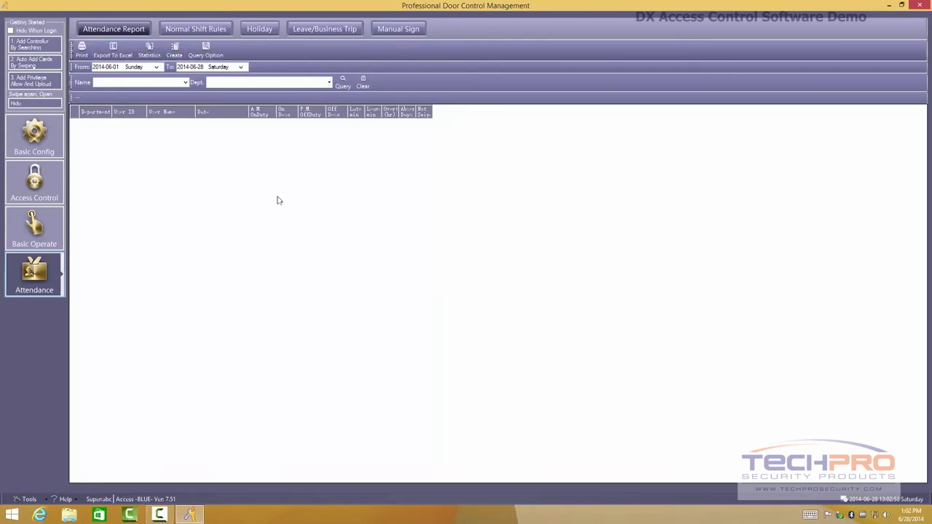
click(207, 31)
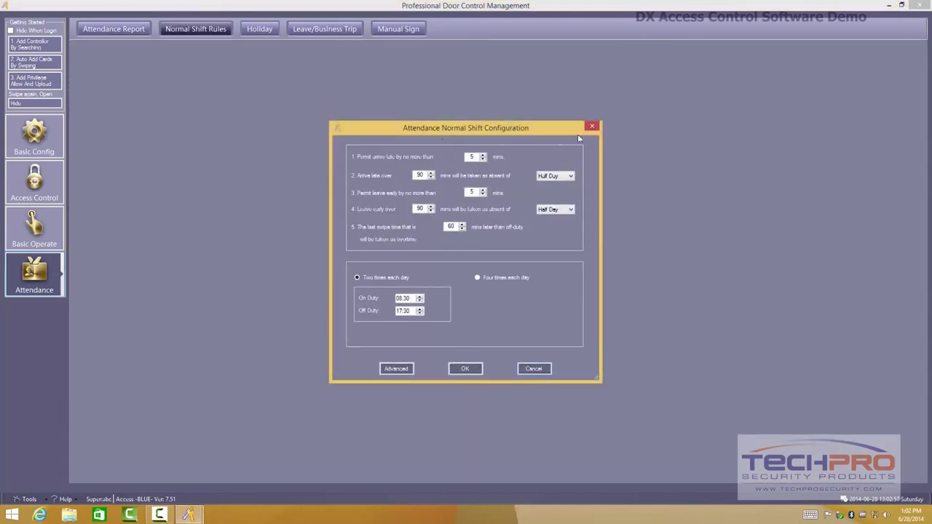
click(593, 128)
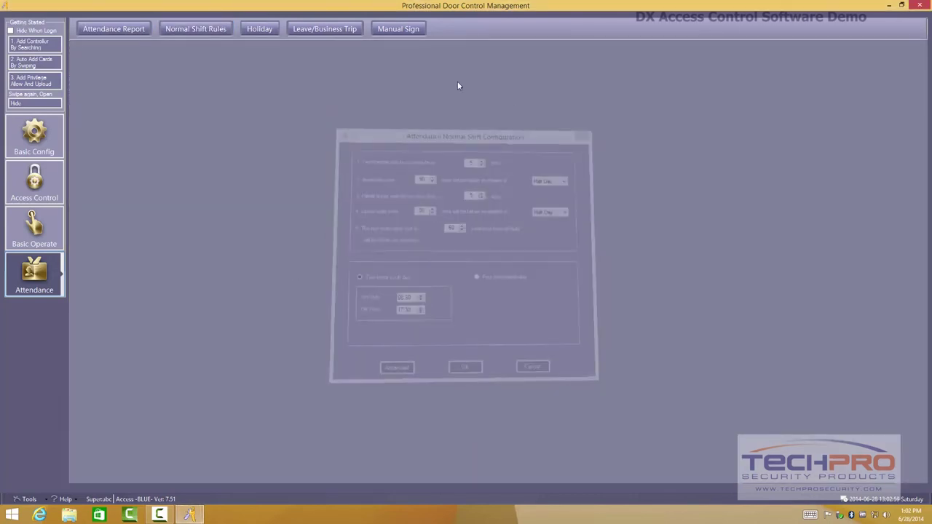
- Return to the Basic Operate door console via Basic Config and Access Control, and select door m001-1
click(34, 135)
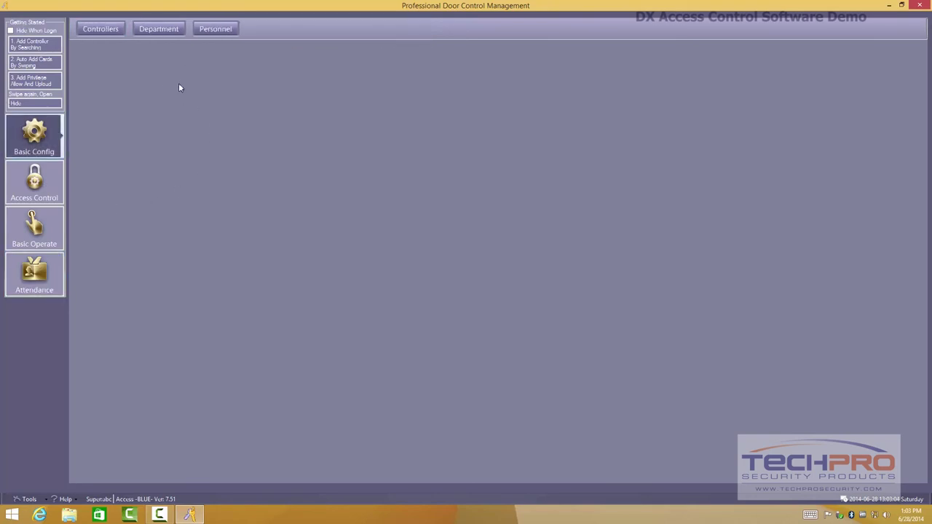
click(40, 179)
click(40, 231)
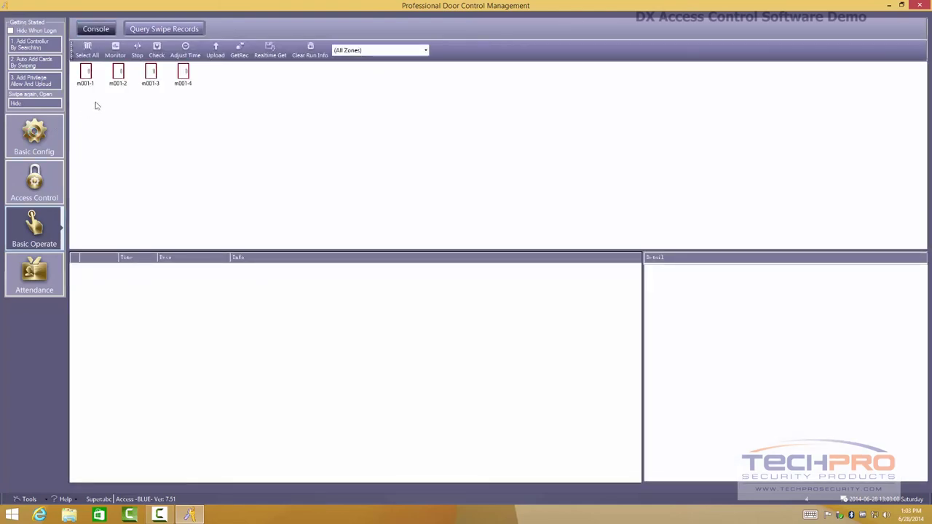
click(93, 74)
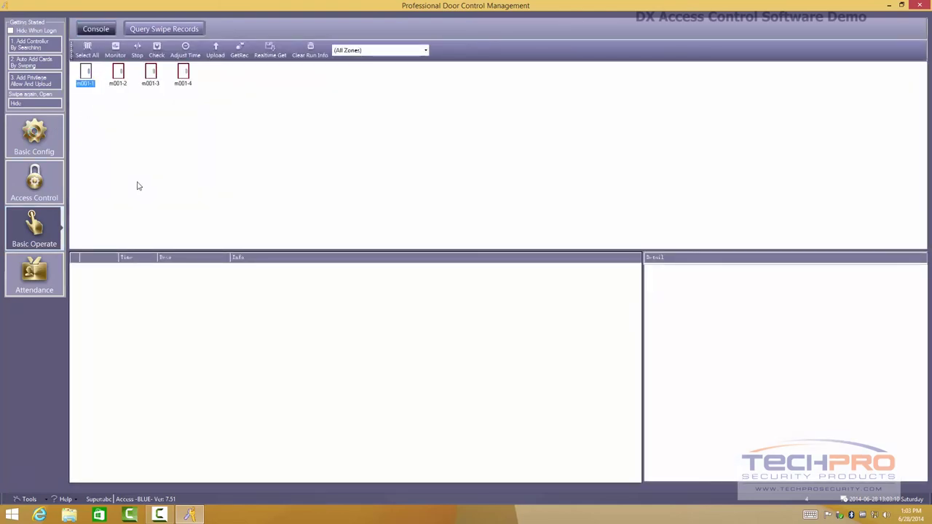